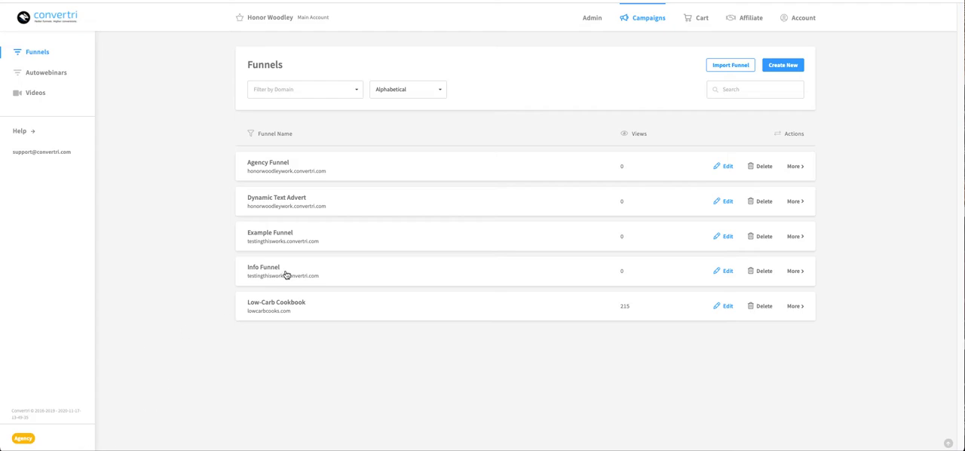
- Open the Agency Funnel's Checkout page for editing and place a Submit button between the header image and the blue footer
click(271, 165)
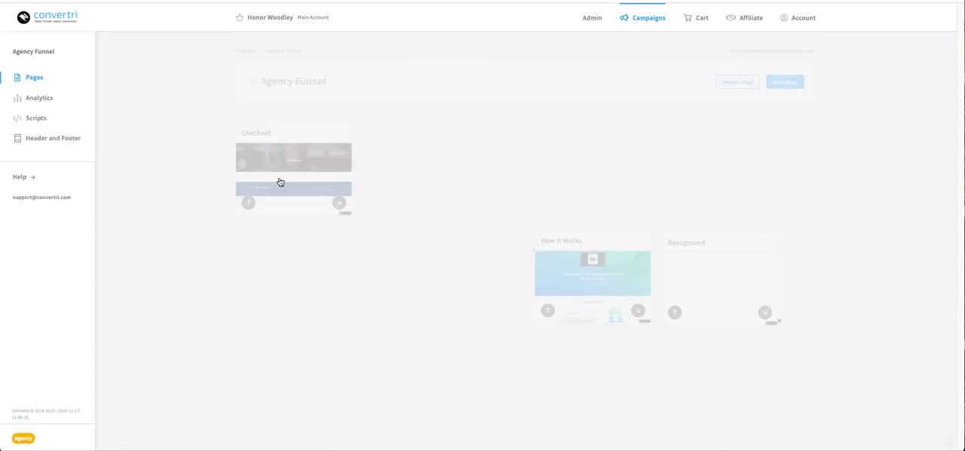
click(282, 181)
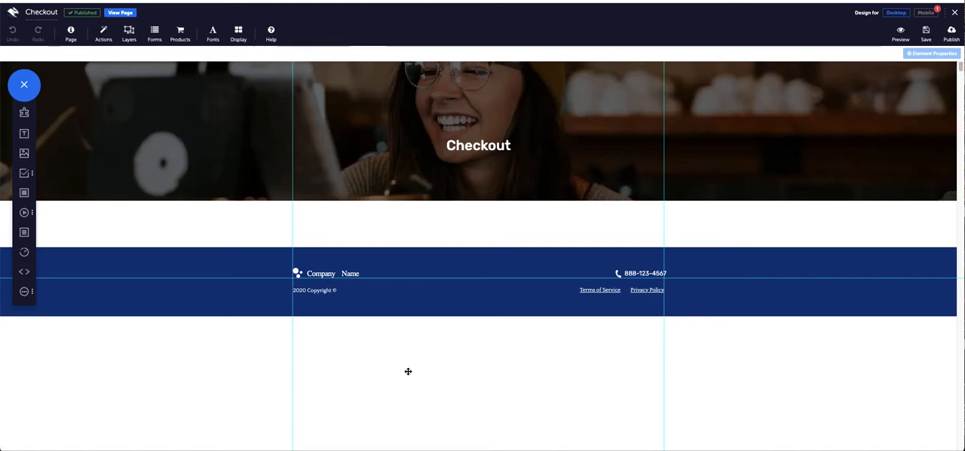
click(27, 175)
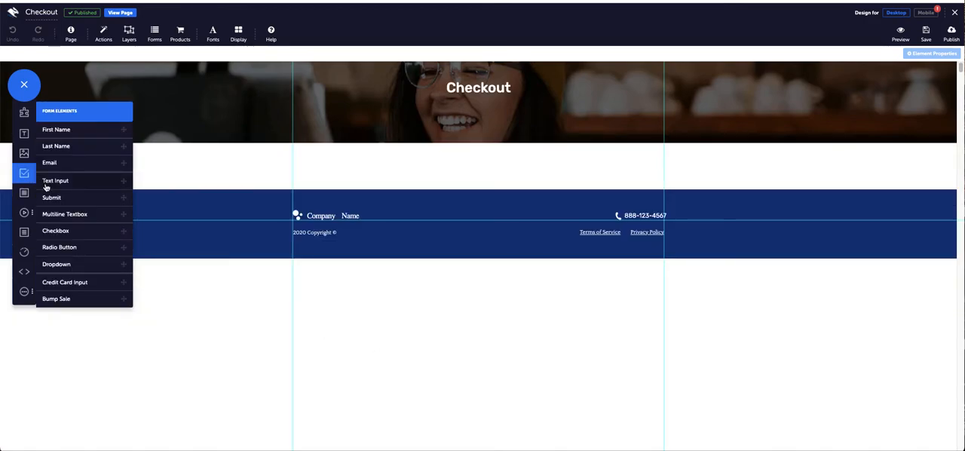
click(60, 197)
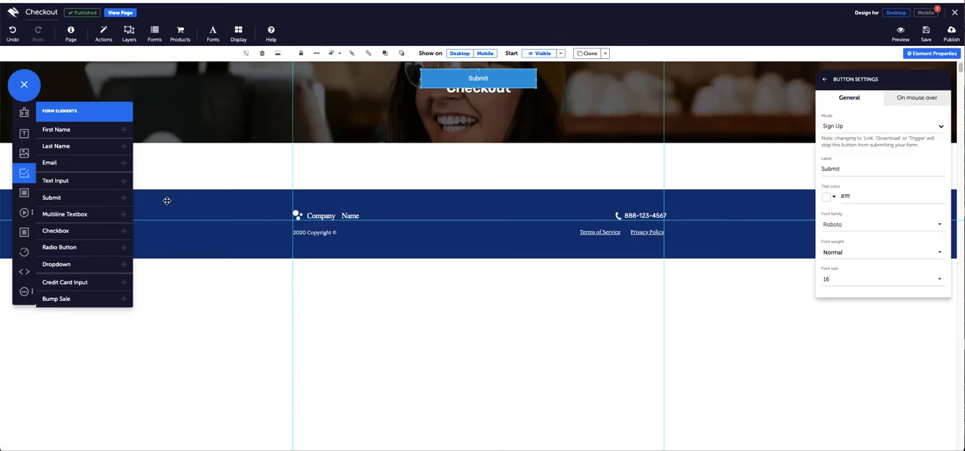
drag(483, 75, 464, 164)
- Set the new button's mode to Open Checkout and its label to "Open Checkout"
click(859, 127)
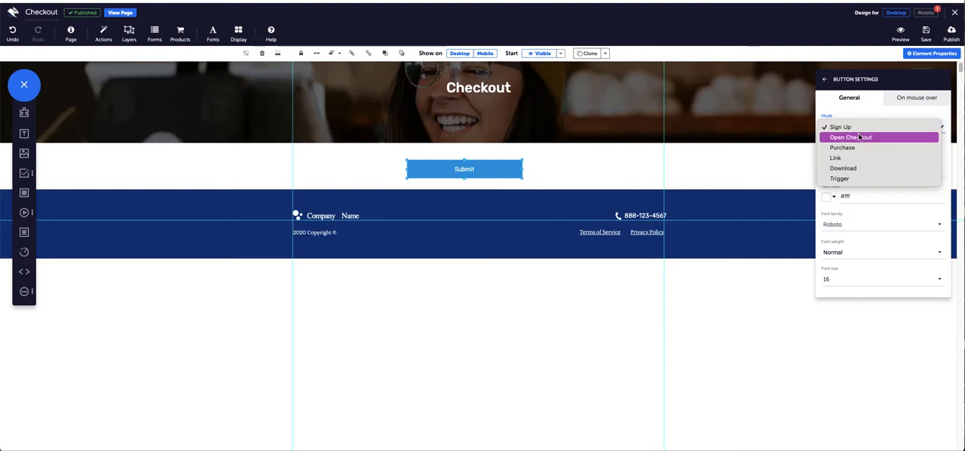
click(850, 137)
click(817, 172)
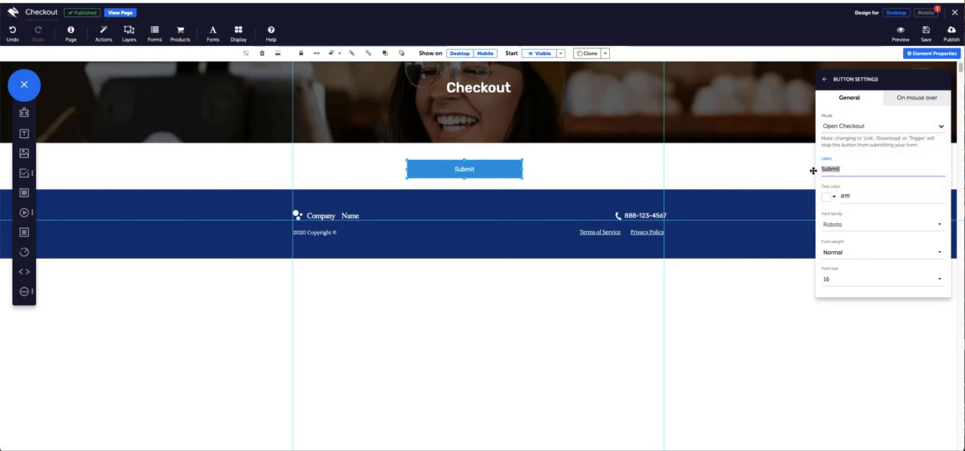
key(ctrl+a)
text(Open Checkout)
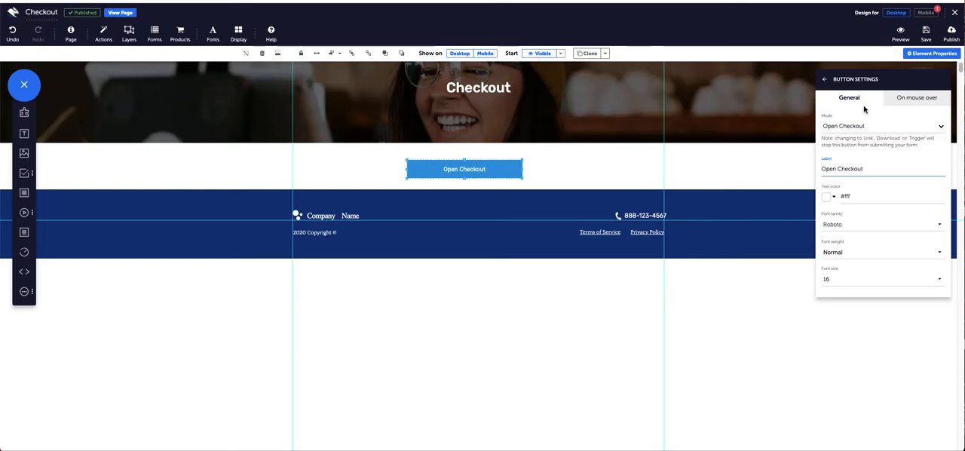
- Choose Cat Video ($22.00) as the product this page sells in the checkout configuration
click(180, 33)
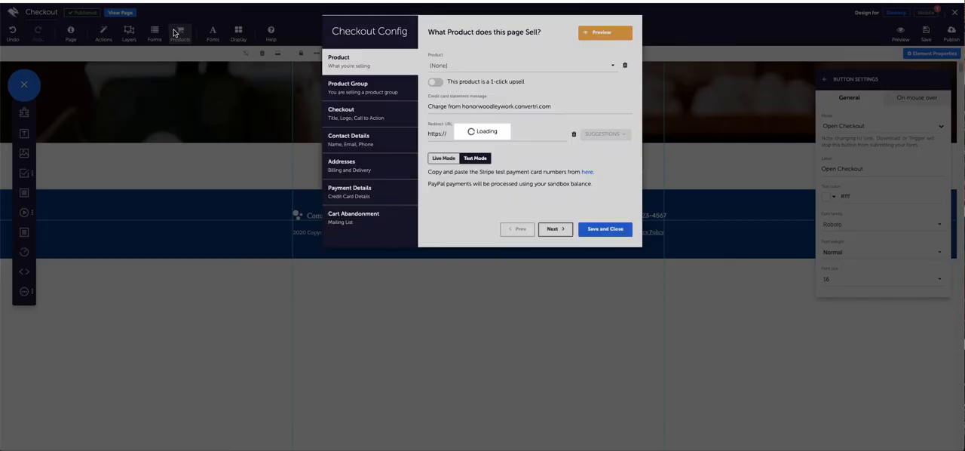
click(483, 66)
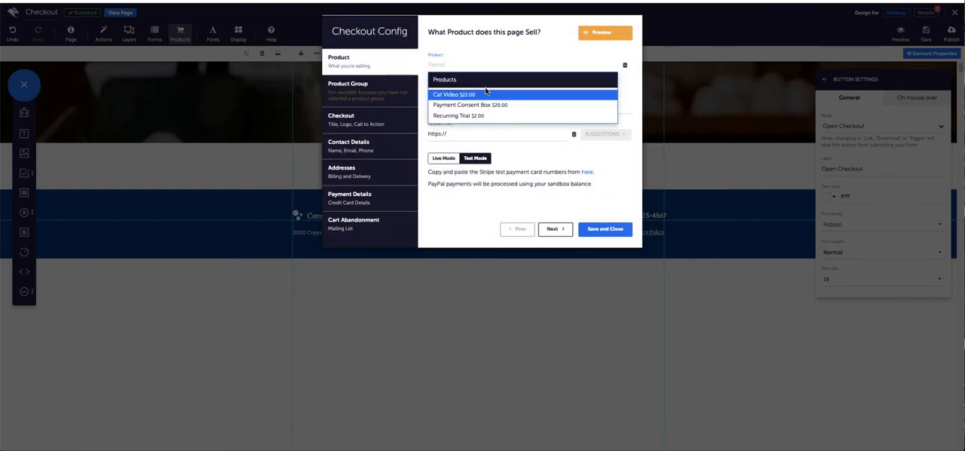
click(487, 91)
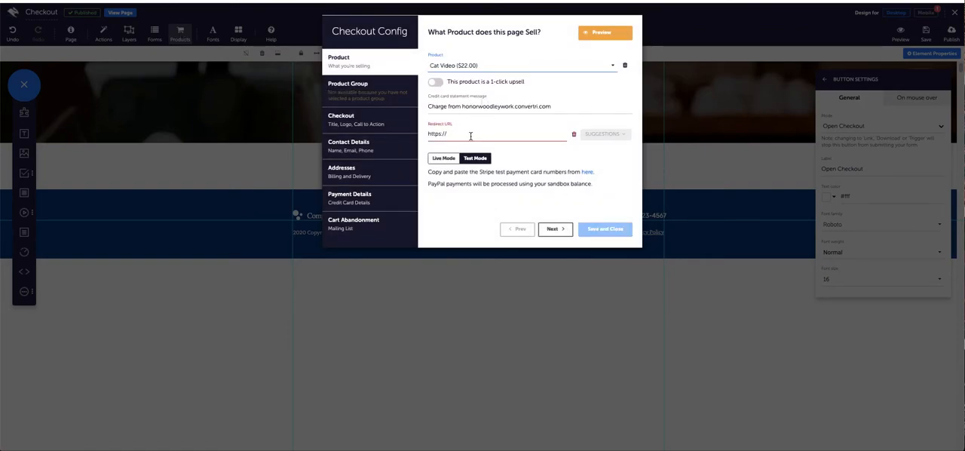
- Review the checkout title, contact, address, payment and cart abandonment settings, returning to the product settings
click(360, 120)
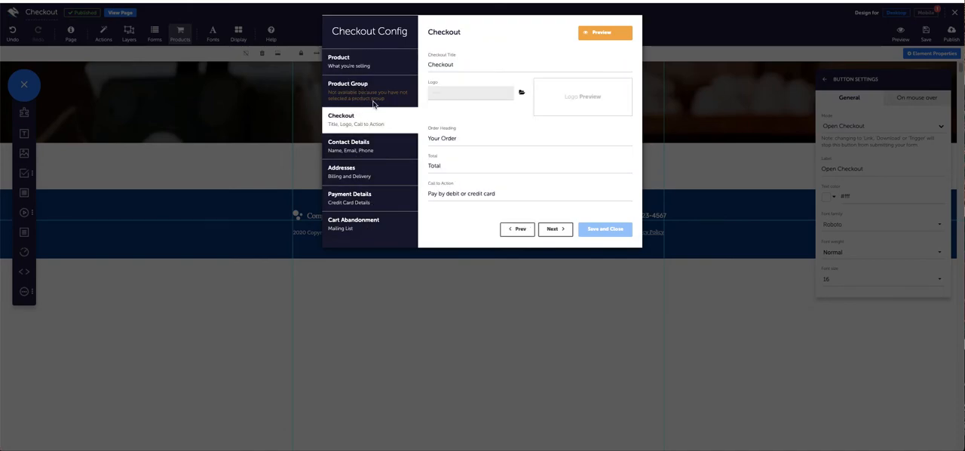
click(378, 155)
click(377, 171)
click(377, 199)
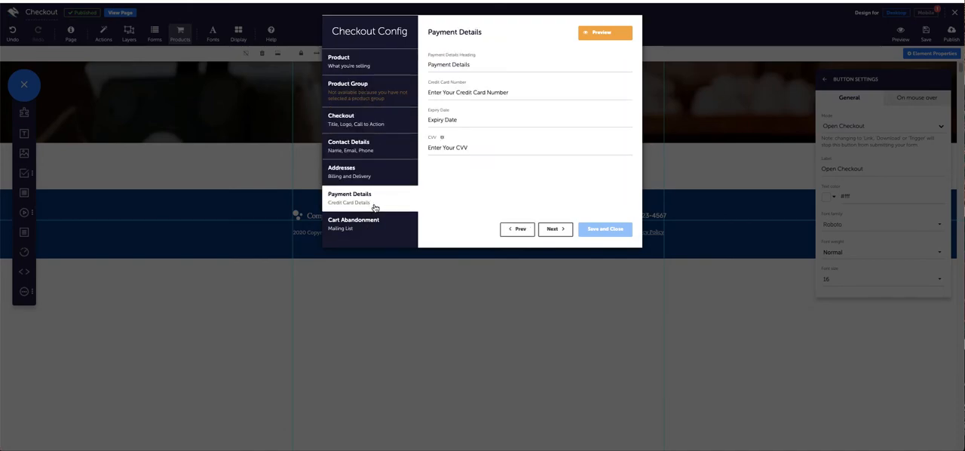
click(373, 226)
click(363, 70)
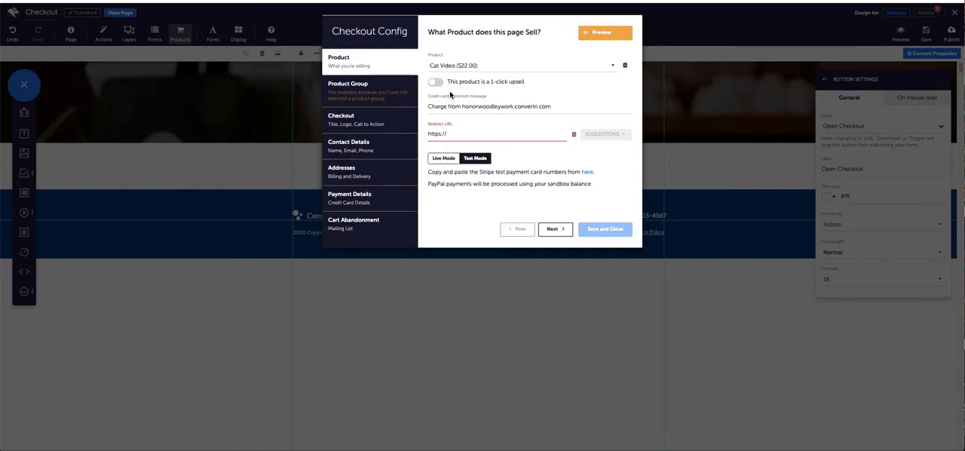
click(468, 132)
triple_click(441, 133)
key(BackSpace)
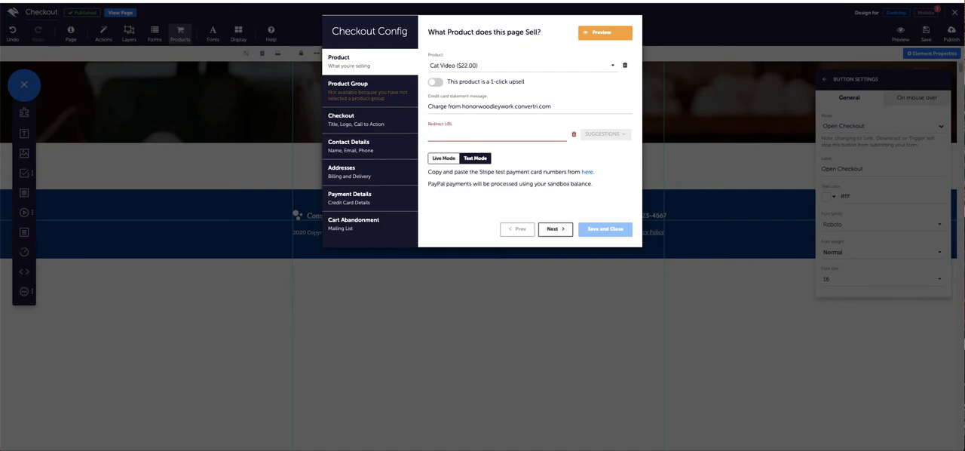
click(80, 0)
click(100, 4)
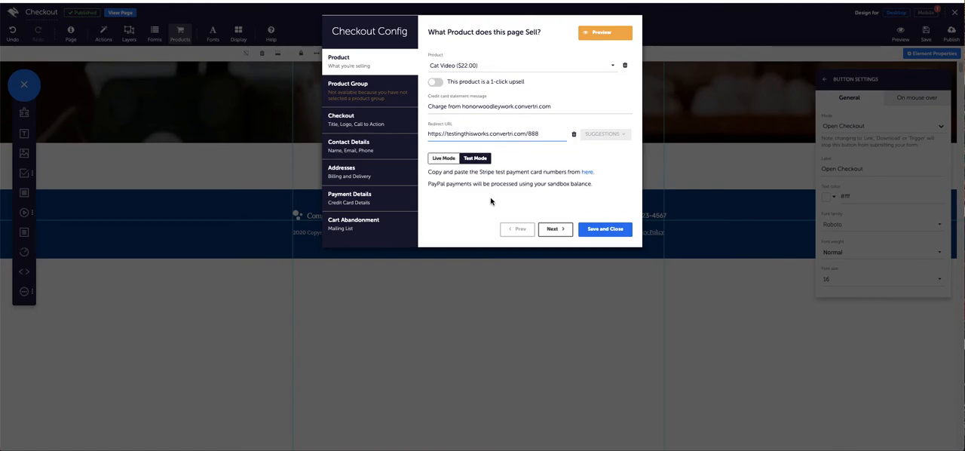
- Compare Live Mode with Test Mode, leave the checkout in Test Mode and save the checkout configuration
click(452, 161)
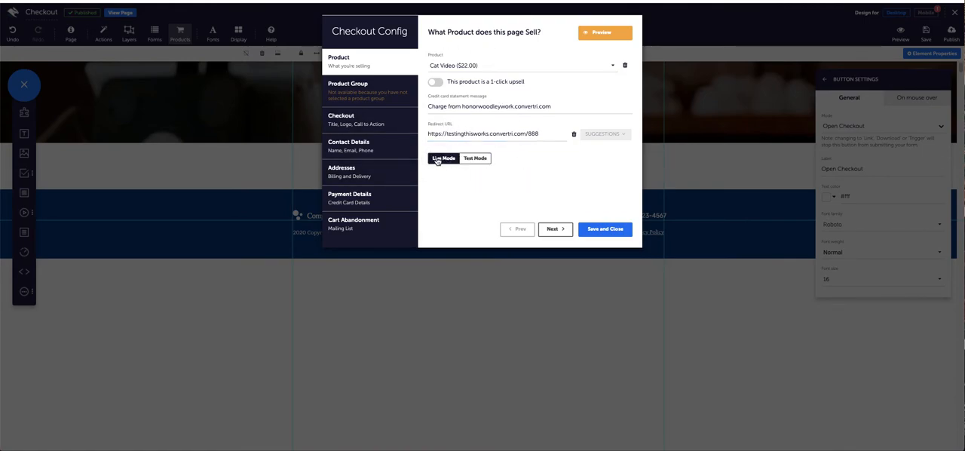
click(475, 163)
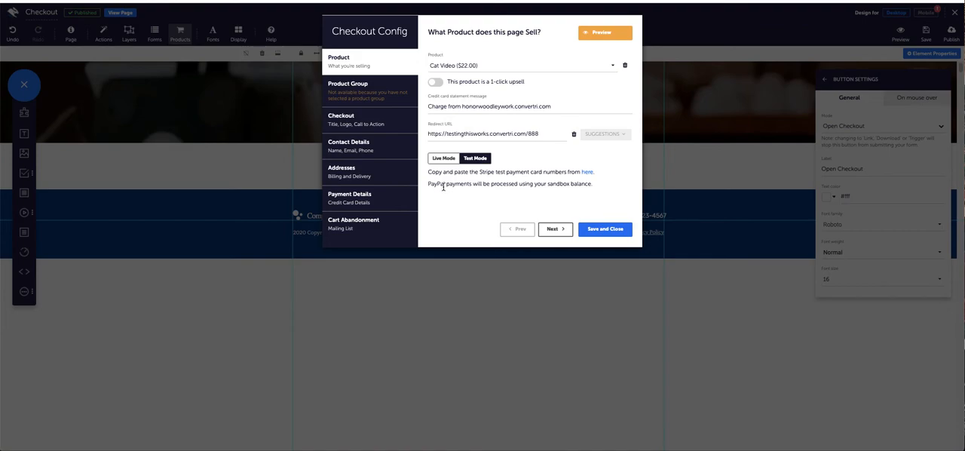
drag(431, 172, 515, 177)
click(447, 184)
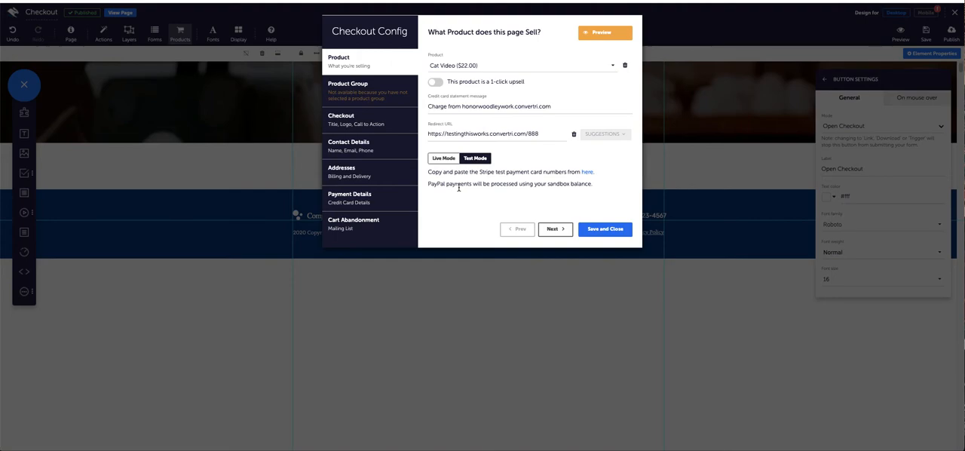
click(615, 237)
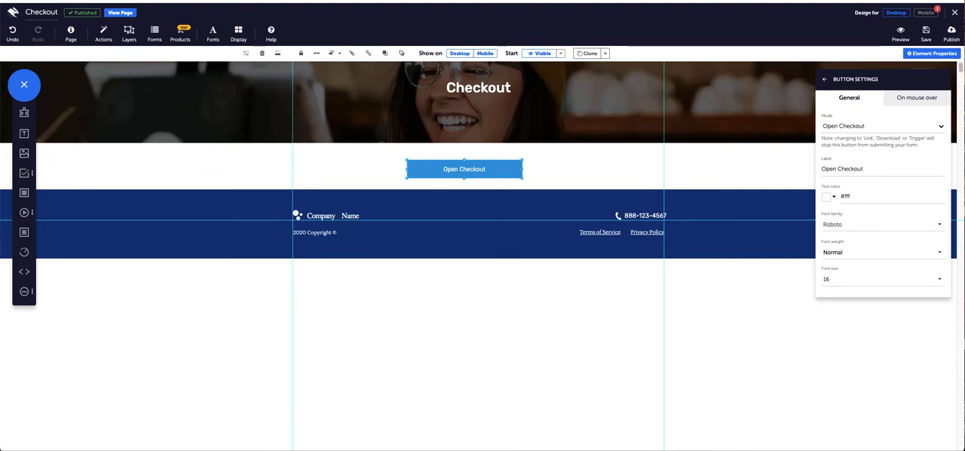
- Publish the Checkout page with the new checkout button
click(952, 34)
click(551, 99)
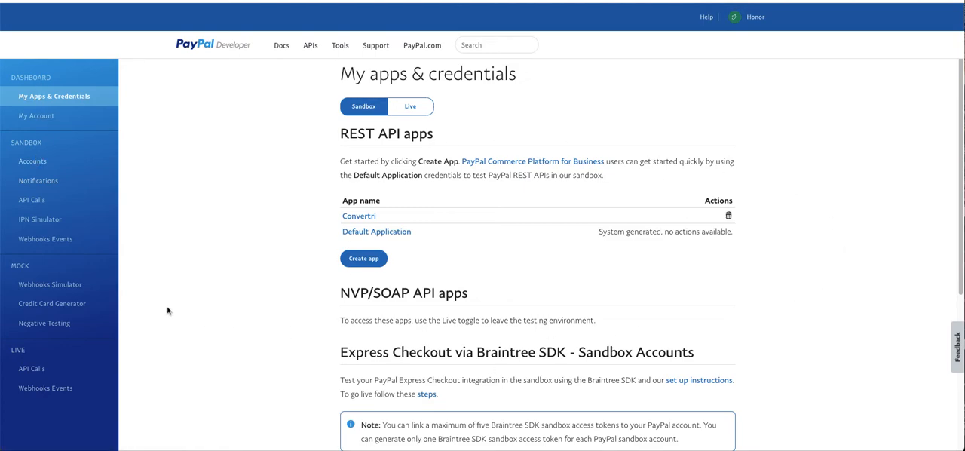
- In PayPal Developer, create a Personal (Buyer Account) sandbox account for the United Kingdom
click(34, 162)
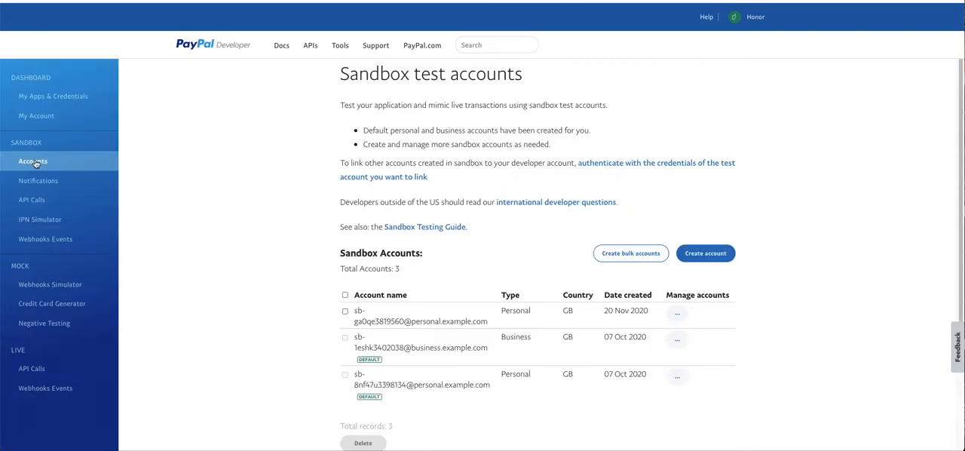
click(720, 253)
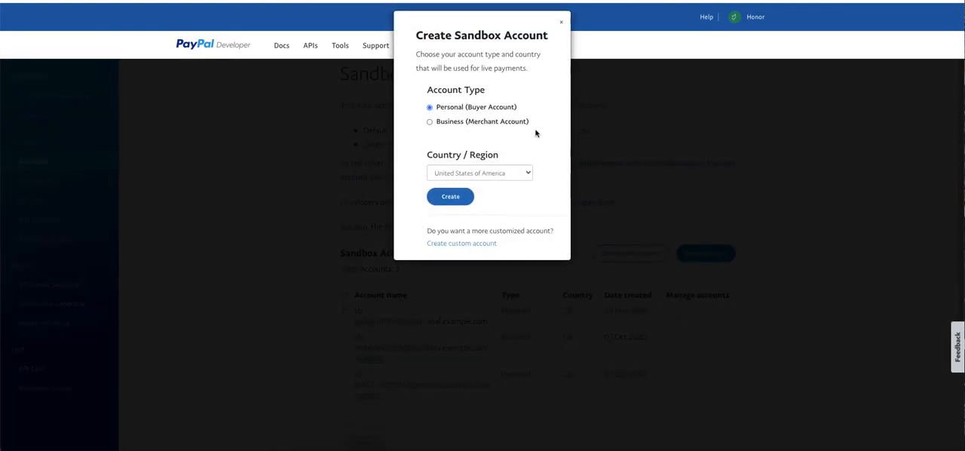
click(504, 173)
scroll(501, 271, down, 5)
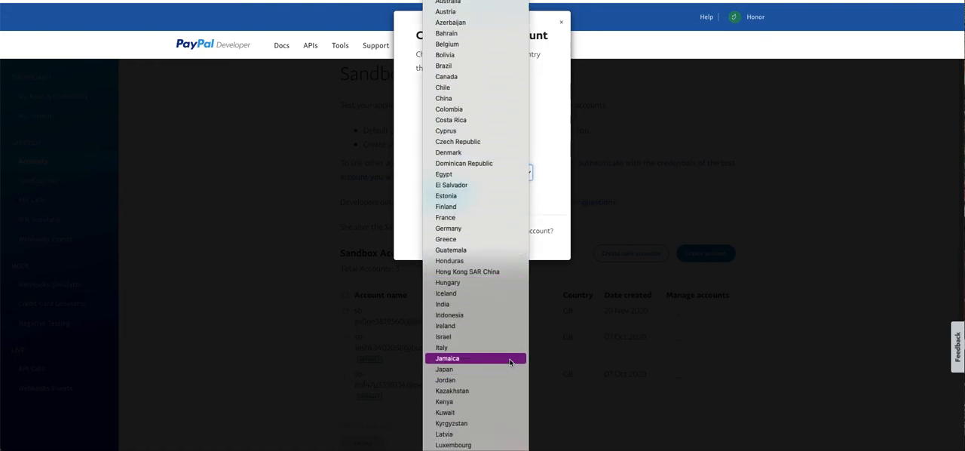
scroll(505, 355, down, 3)
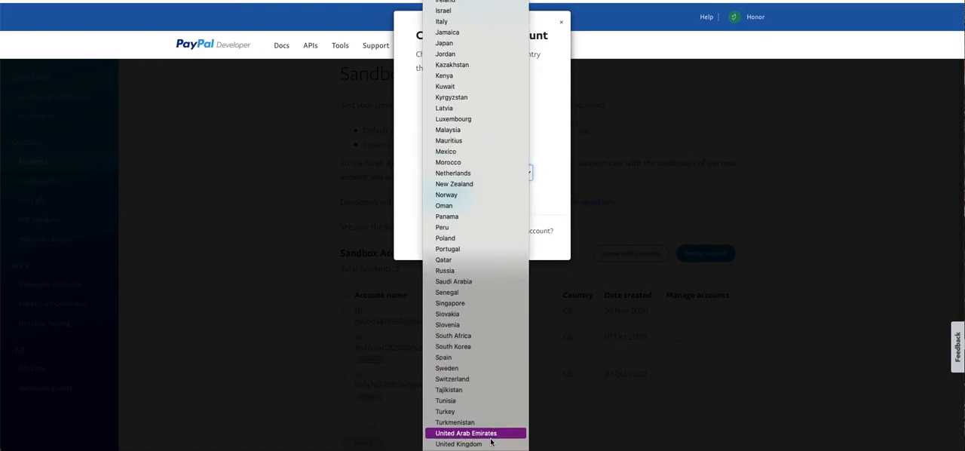
click(468, 443)
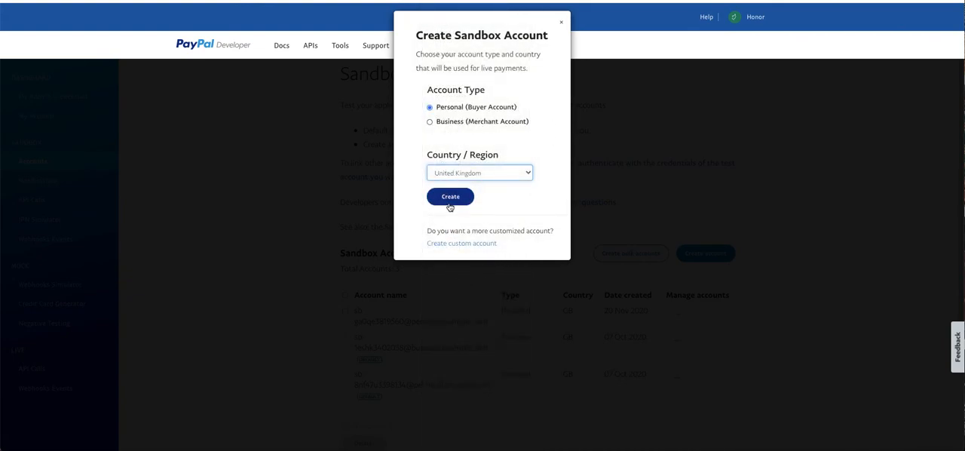
click(450, 198)
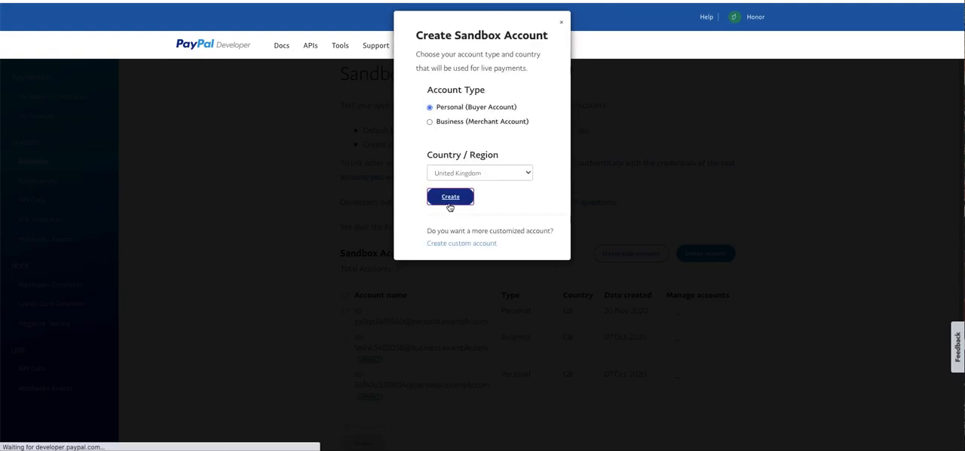
- View the new sandbox buyer account's details to find its email ID and system-generated password
scroll(662, 294, down, 1)
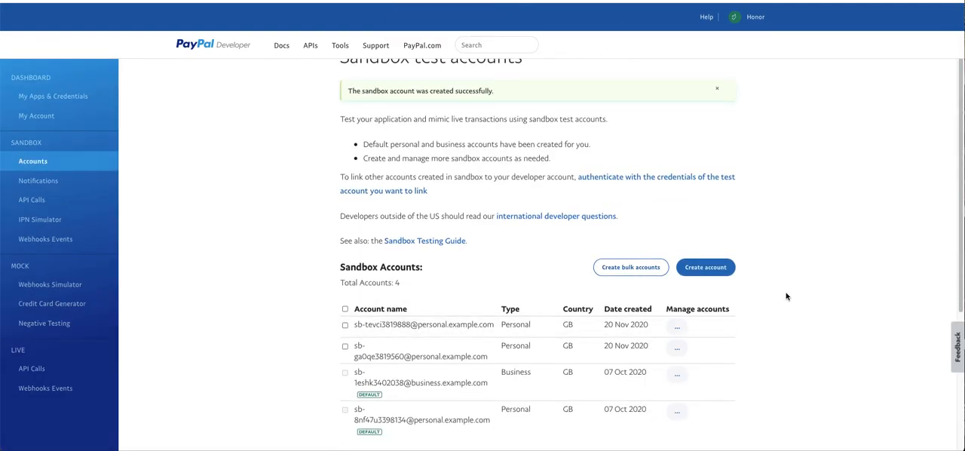
mouse_move(687, 328)
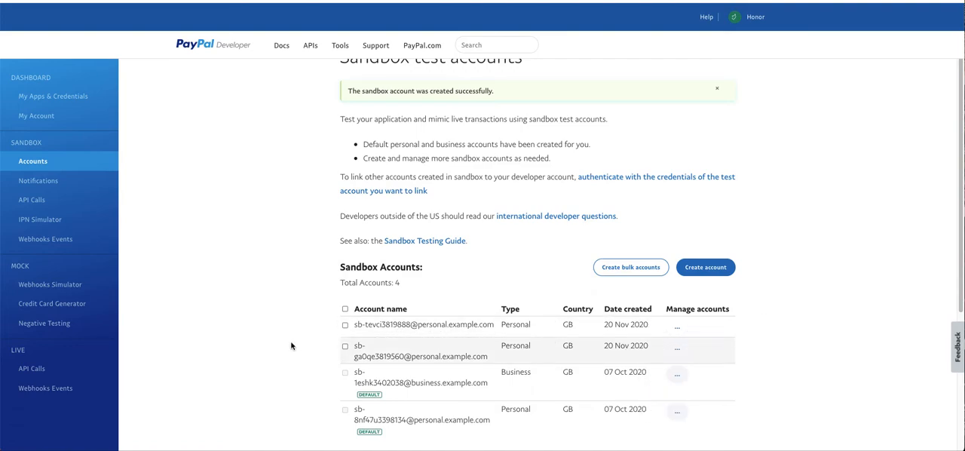
click(687, 350)
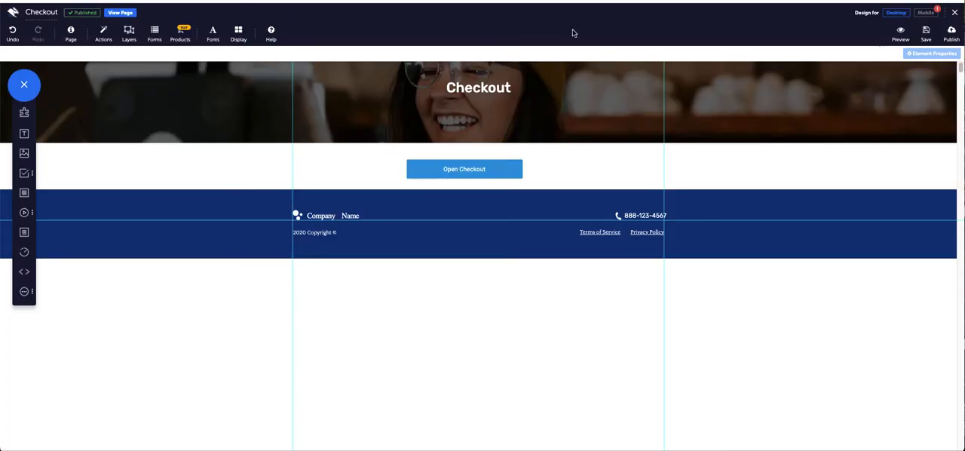
- Switch back to the Convertri editor, publish the Checkout page and view it live
click(951, 34)
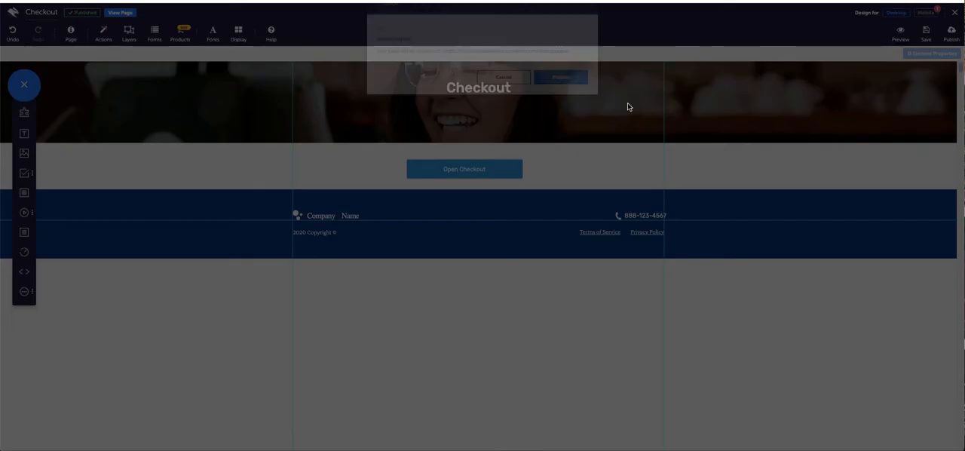
click(573, 100)
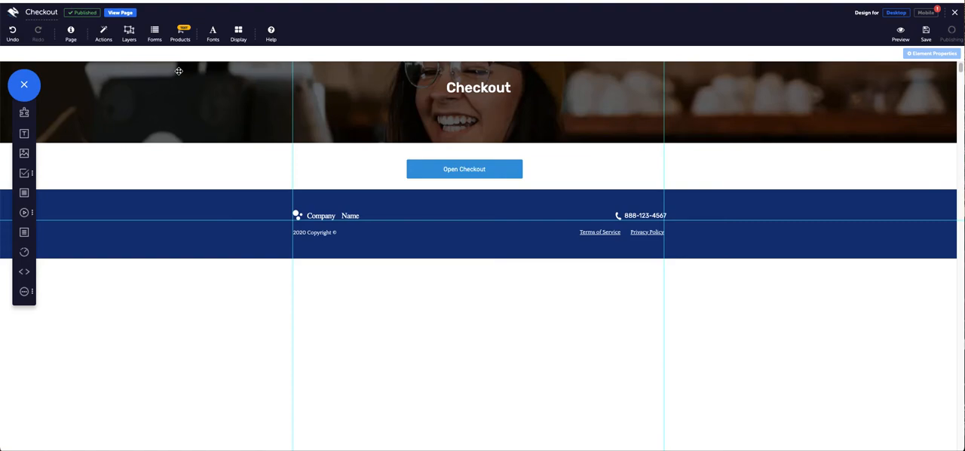
click(113, 14)
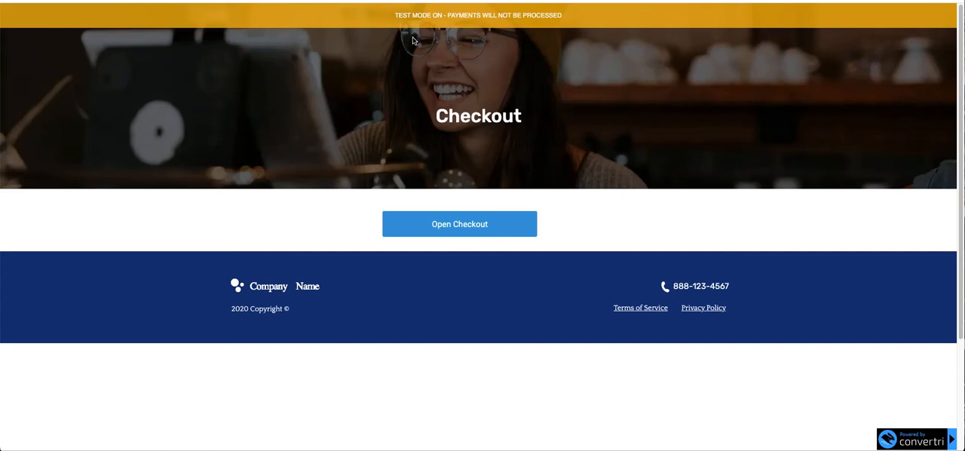
- Open the checkout form on the live page and fill in the buyer's name and e-mail address
click(461, 224)
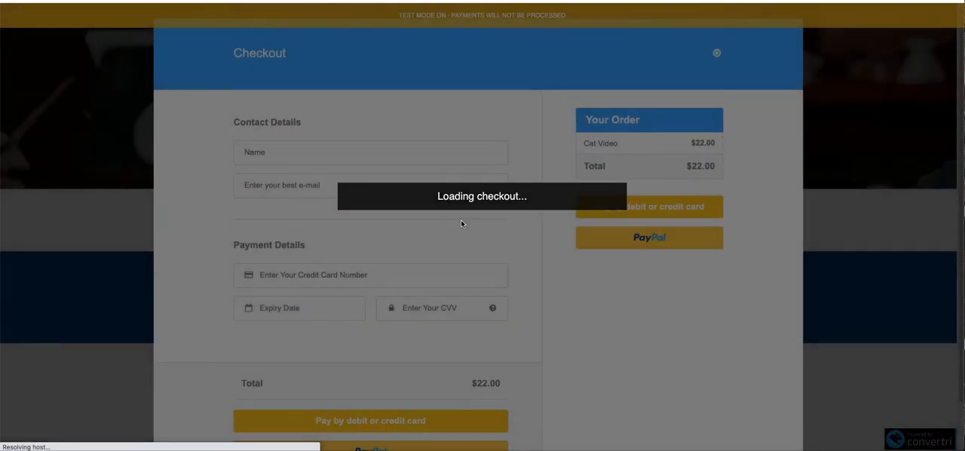
scroll(525, 224, down, 1)
scroll(524, 224, up, 1)
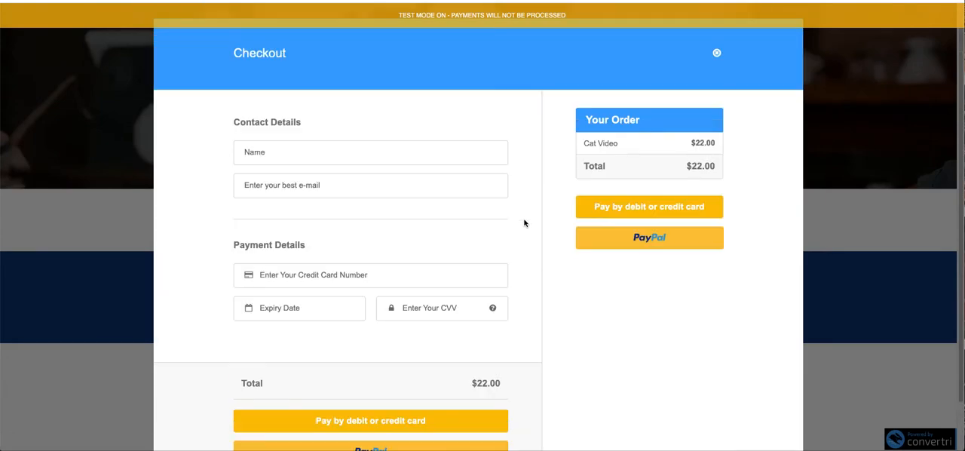
click(401, 151)
click(359, 182)
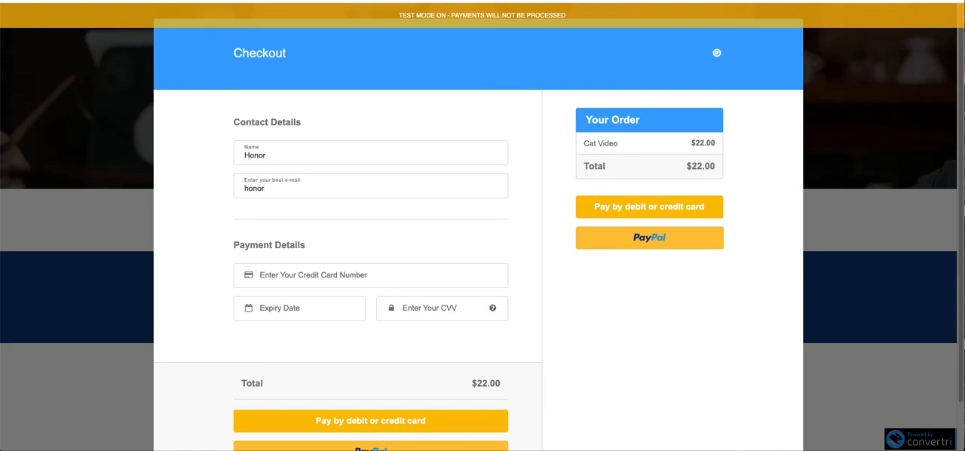
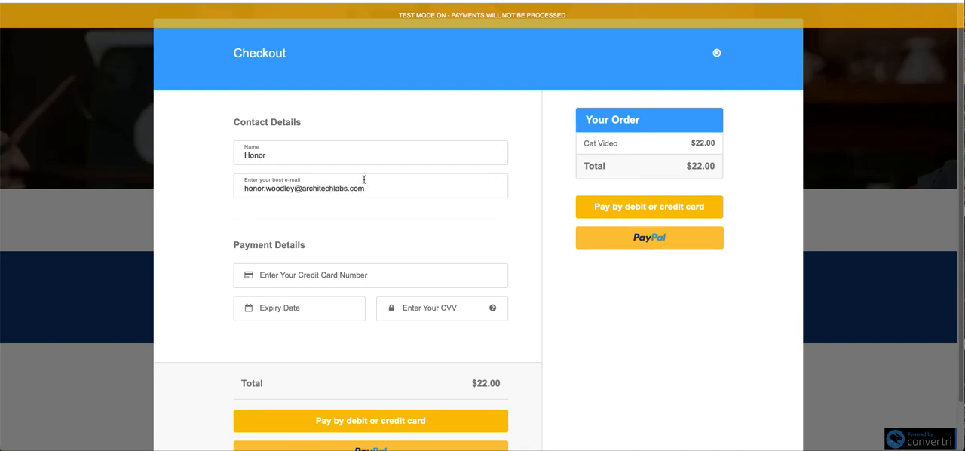
- Choose PayPal as the payment method, check the sandbox login address, and clear the prefilled e-mail
scroll(433, 239, down, 1)
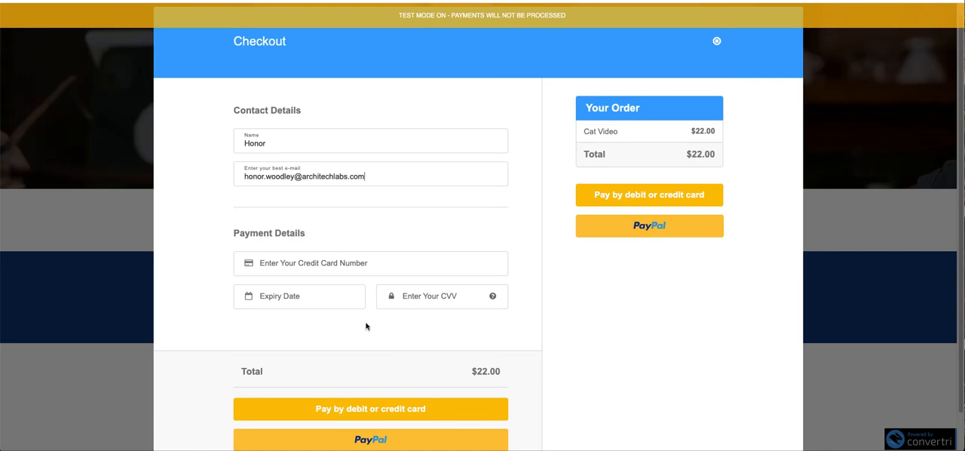
scroll(384, 339, down, 2)
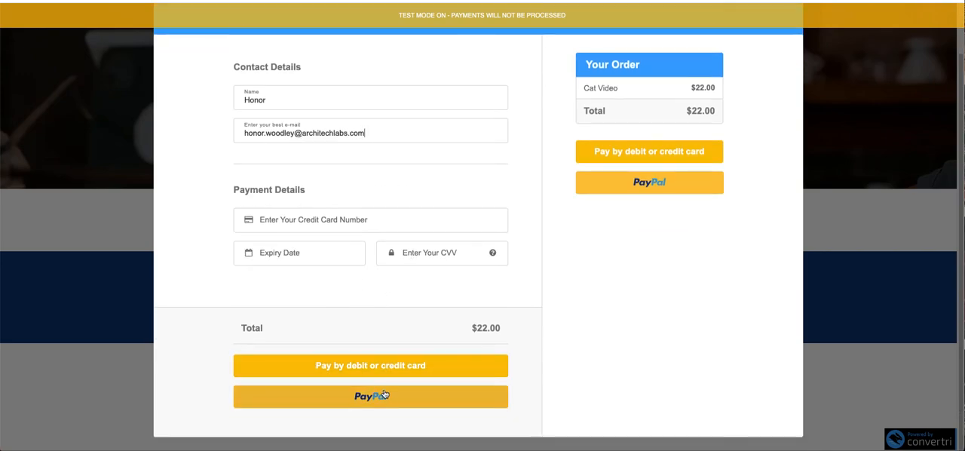
click(370, 396)
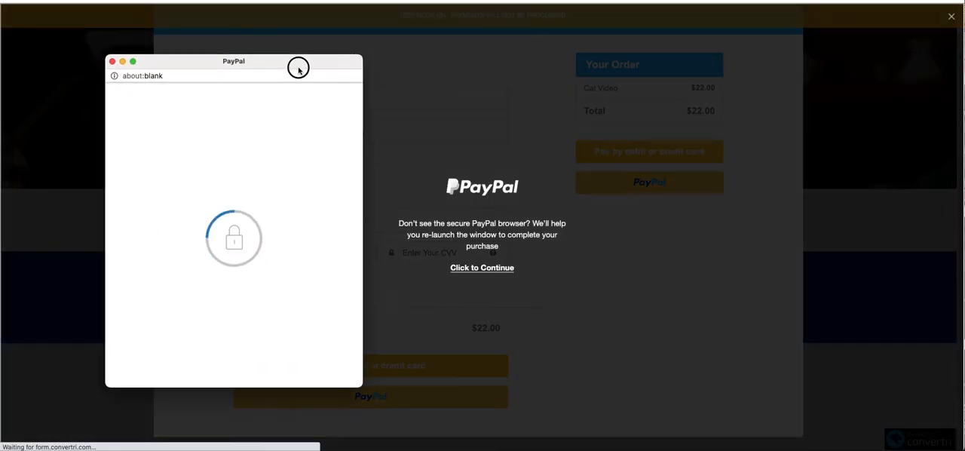
drag(297, 69, 512, 76)
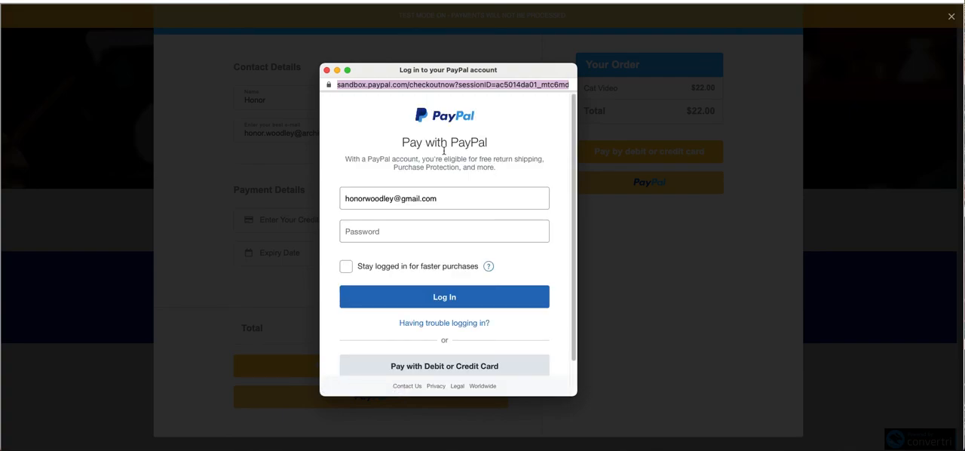
drag(453, 202, 344, 198)
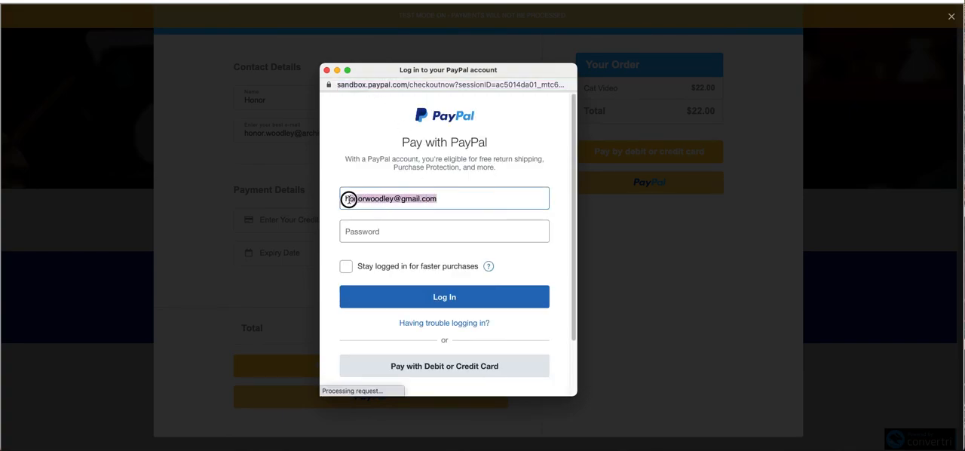
key(BackSpace)
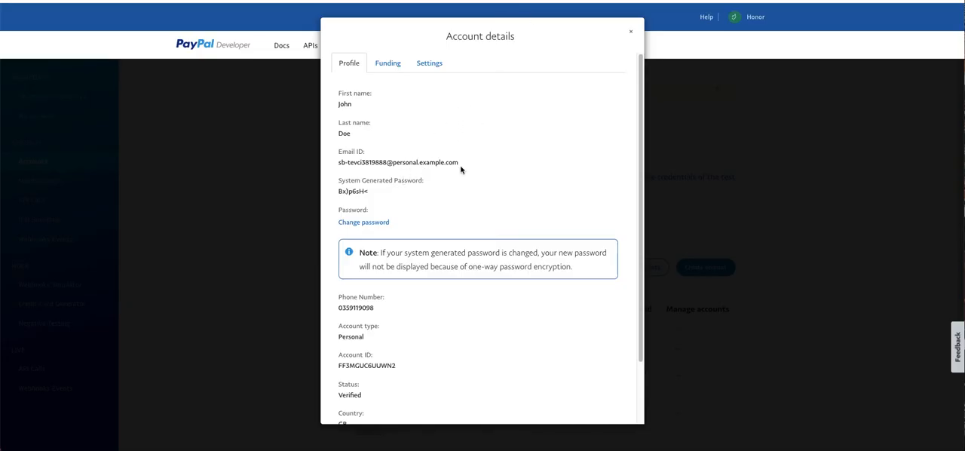
- Copy the sandbox buyer account's email ID from PayPal Developer and paste it into the PayPal login's e-mail field
drag(461, 167, 334, 166)
right_click(352, 165)
click(371, 186)
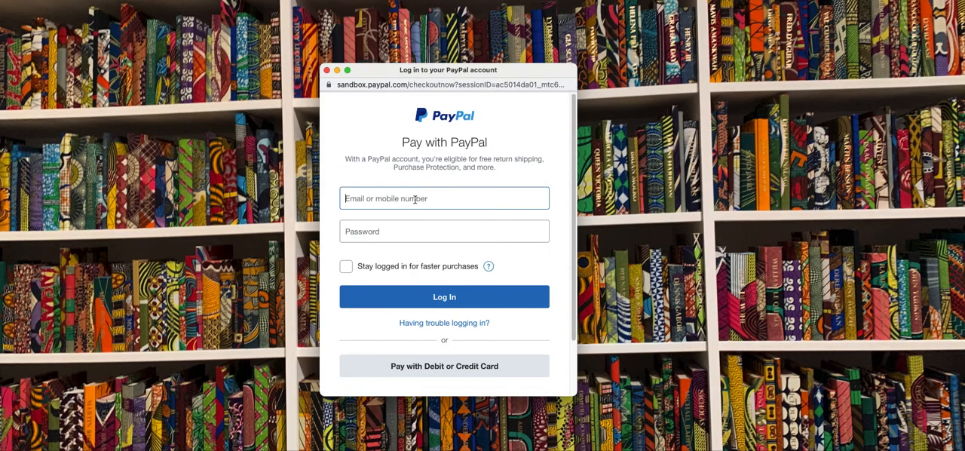
right_click(414, 199)
click(437, 273)
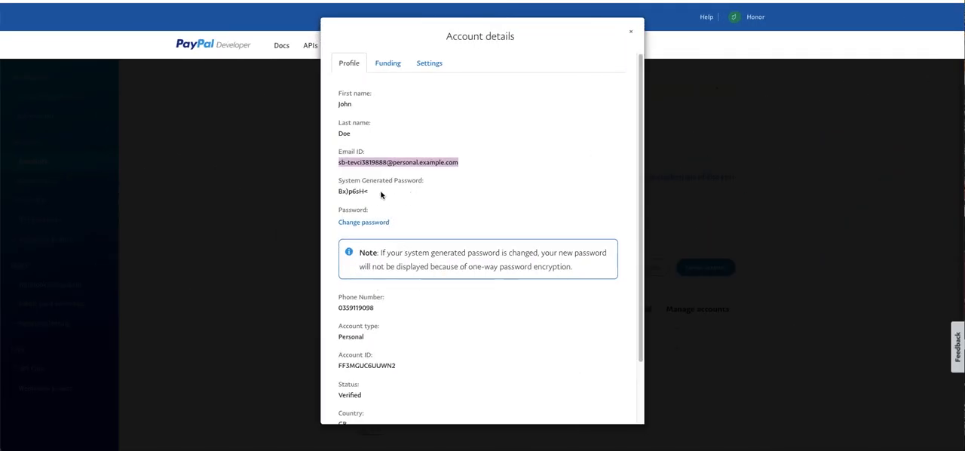
- Copy the sandbox buyer's system-generated password from PayPal Developer, paste it into the PayPal login's password field and log in
drag(371, 192, 334, 193)
right_click(335, 193)
click(354, 213)
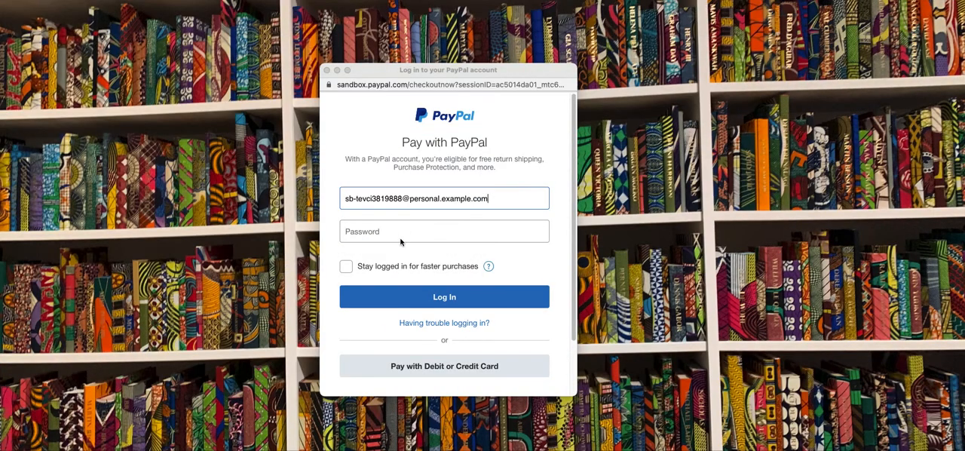
click(386, 233)
right_click(383, 232)
click(404, 322)
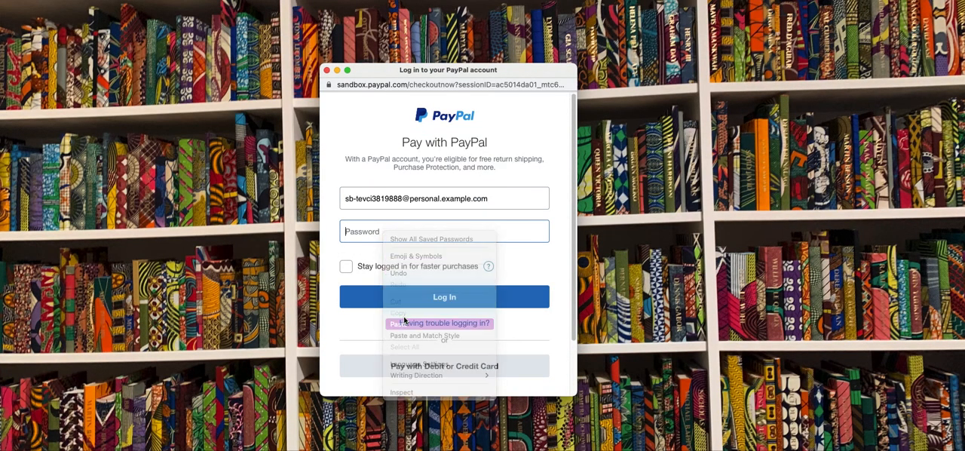
click(414, 299)
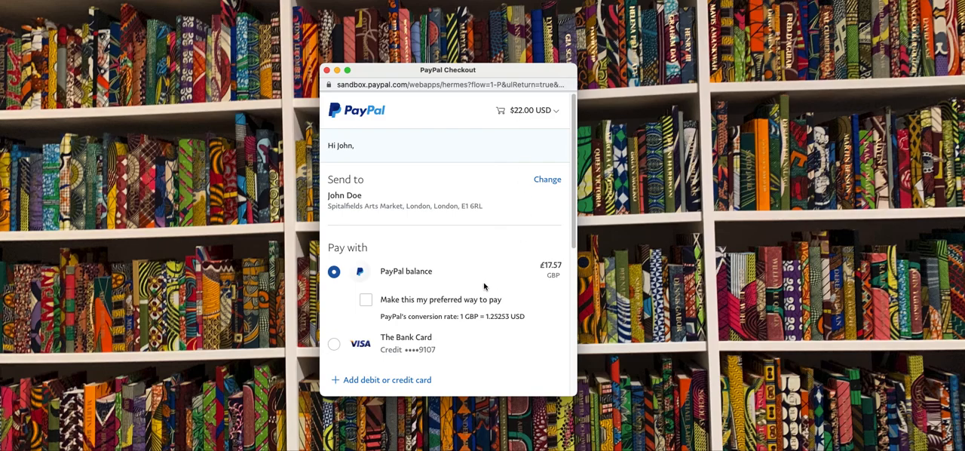
- Review the PayPal payment options and submit the $22.00 test payment using the PayPal balance
scroll(491, 300, down, 2)
scroll(491, 300, up, 2)
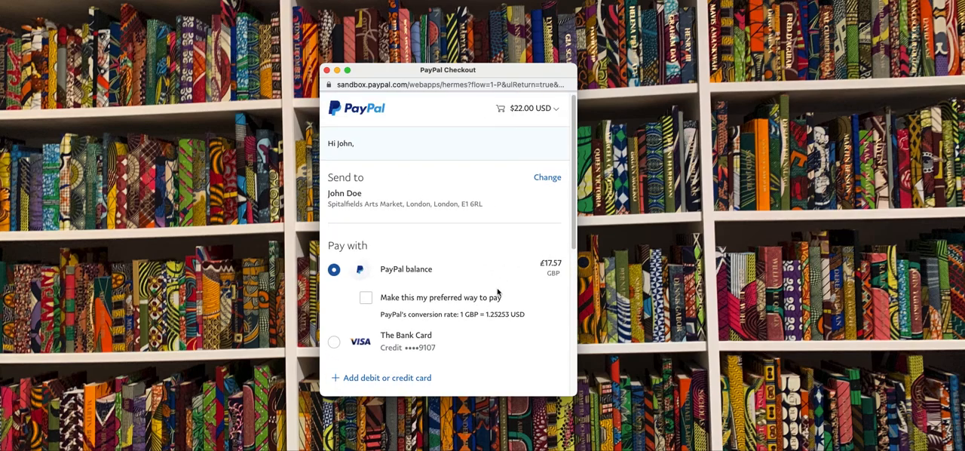
scroll(498, 291, down, 3)
click(444, 320)
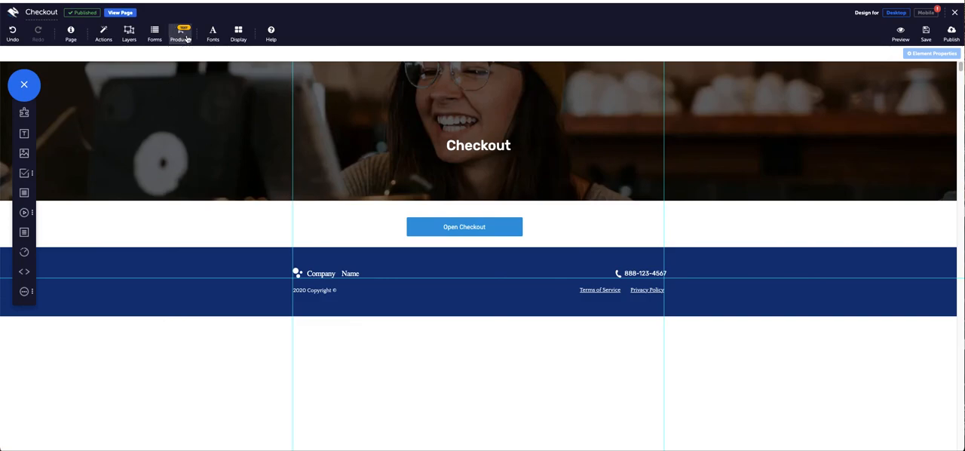
- In the Convertri editor, open the page's product checkout configuration and switch it to Live Mode
click(181, 34)
click(444, 159)
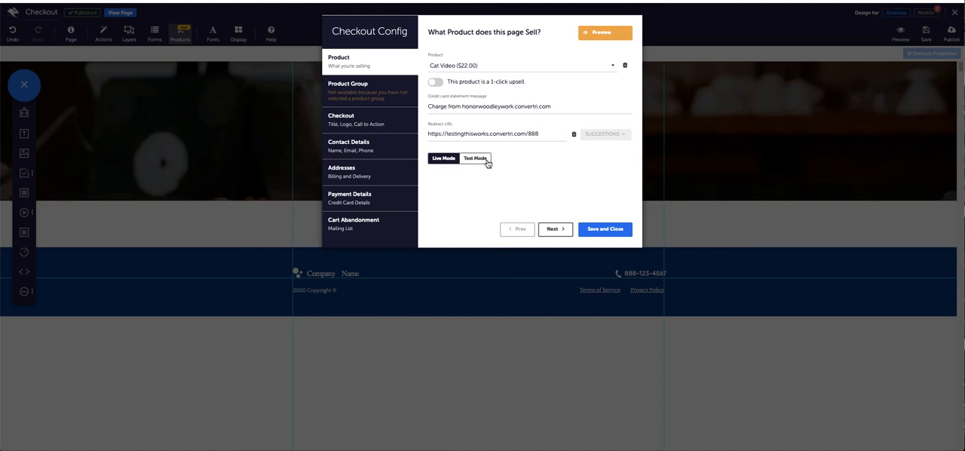
click(487, 162)
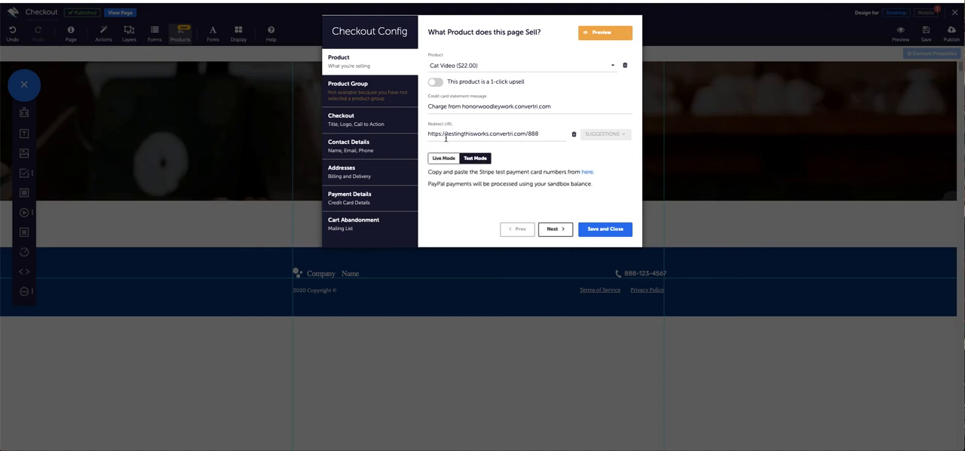
click(448, 158)
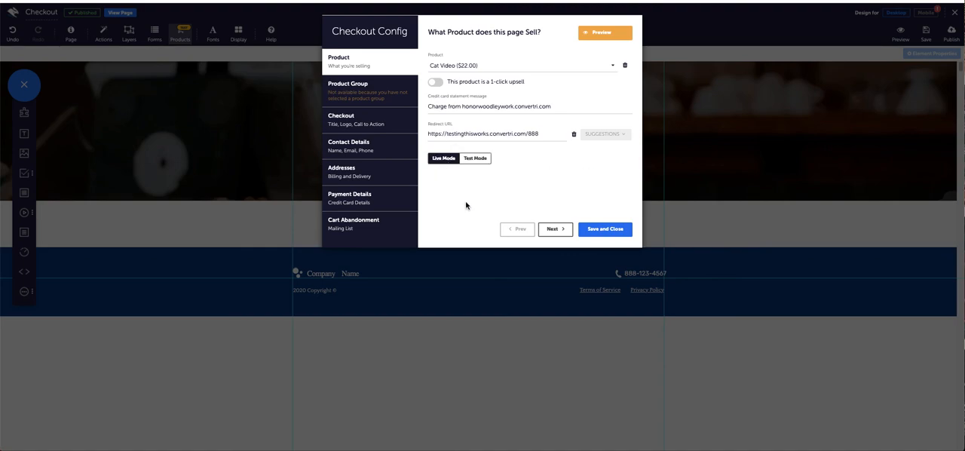